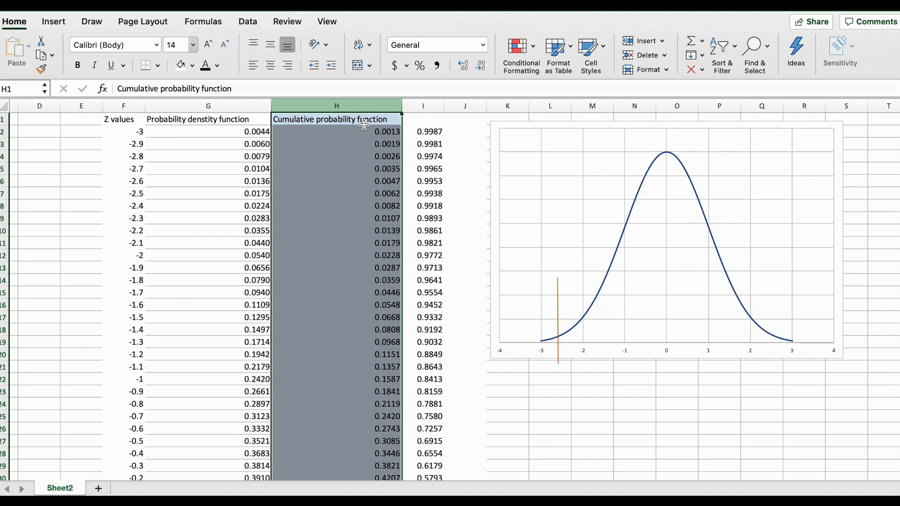
left_click(450, 120, "super")
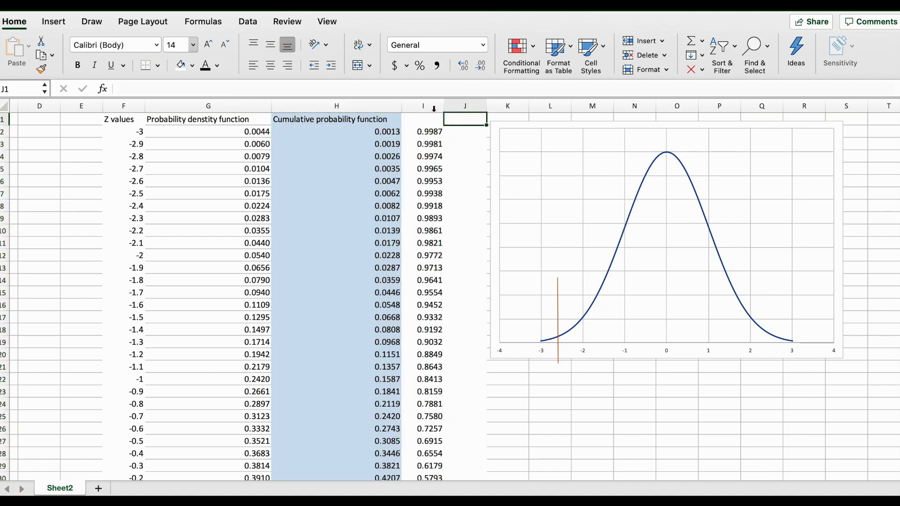
left_click(389, 103)
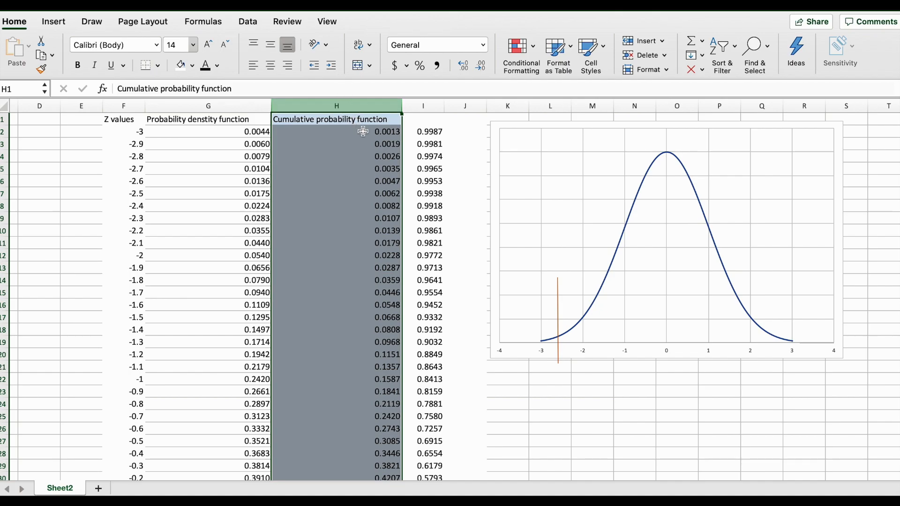
left_click(566, 185)
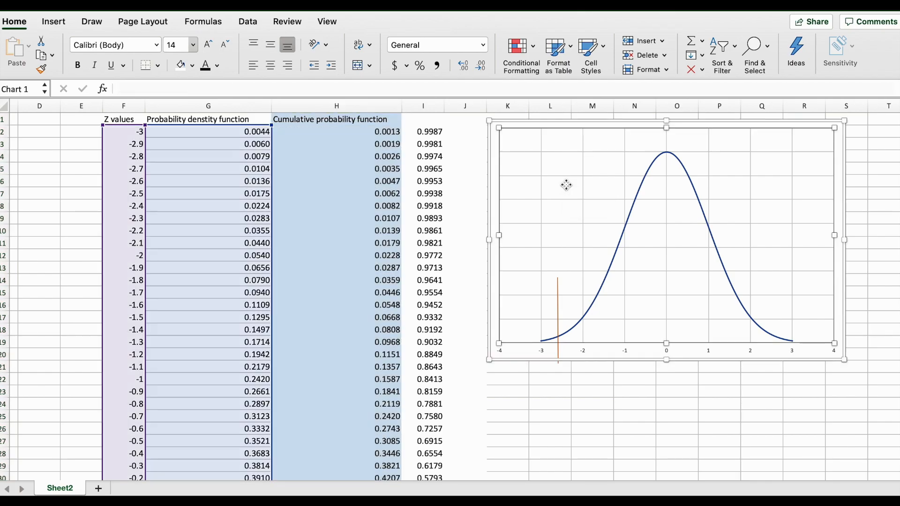
Enter the label 99 percentile in cell L23 below the chart.
left_click(620, 403)
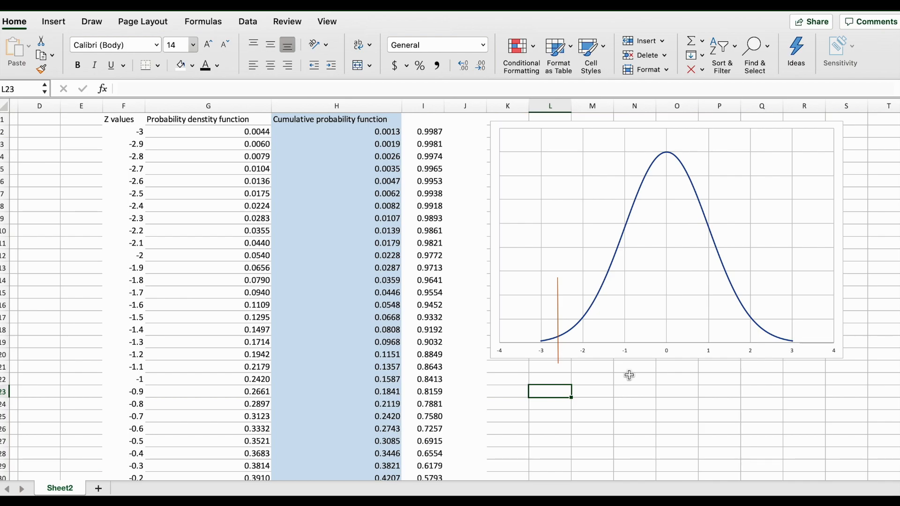
type("99 percentile")
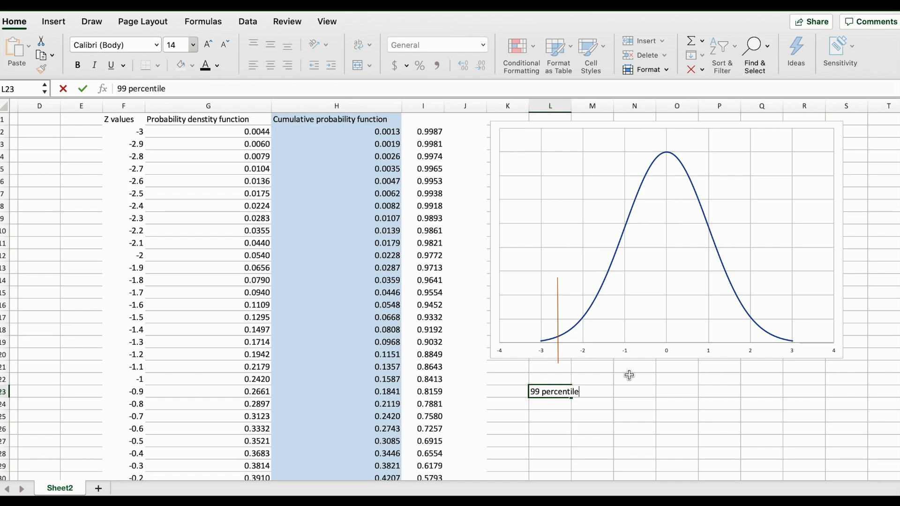
key("Return")
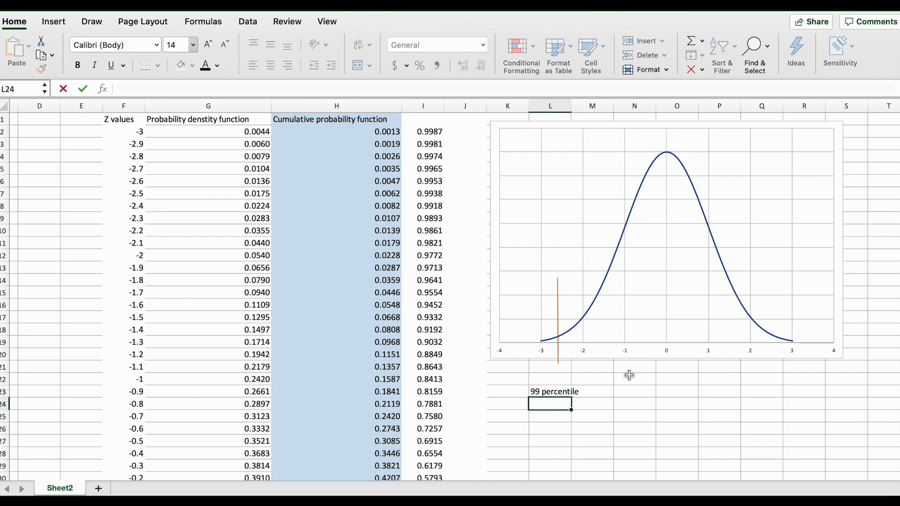
Enter the formula =NORM.S.INV(0.99) in cell M23 next to the 99 percentile label.
left_click_drag(572, 106, 599, 106)
scroll(619, 389, "up", 3)
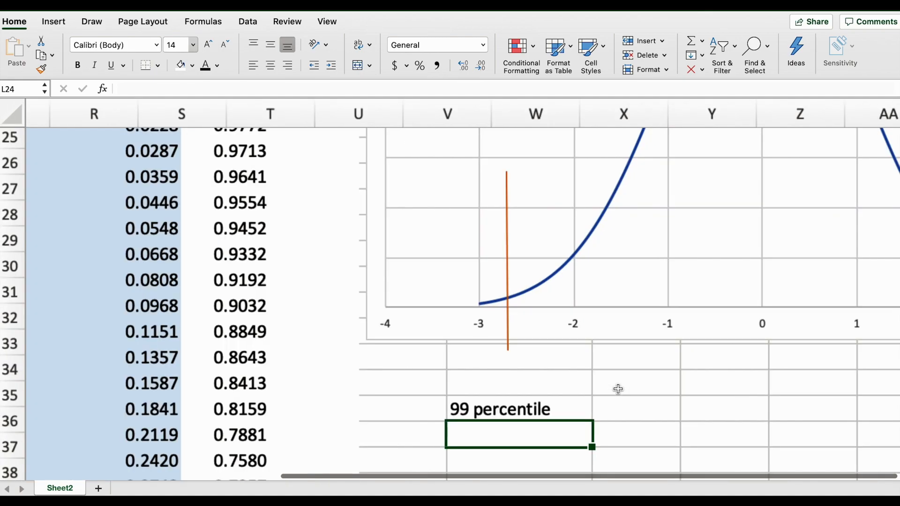
scroll(618, 388, "right", 5)
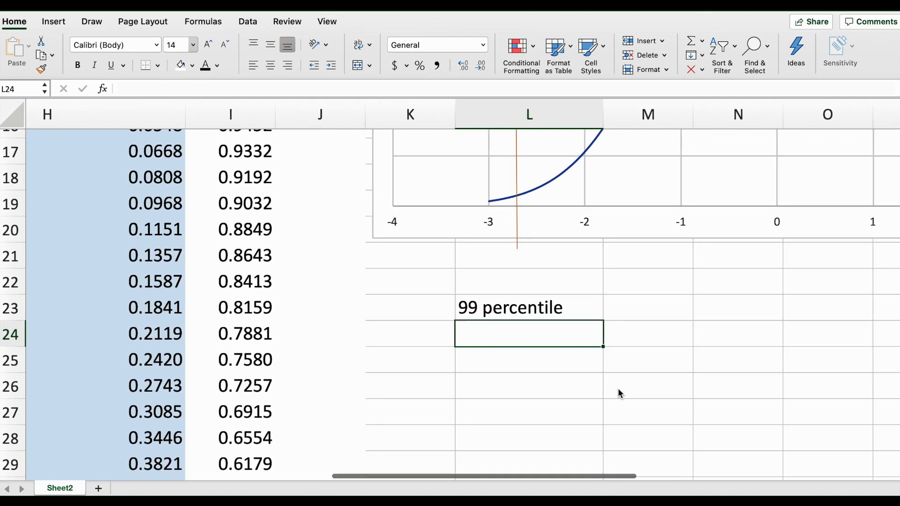
left_click(613, 290)
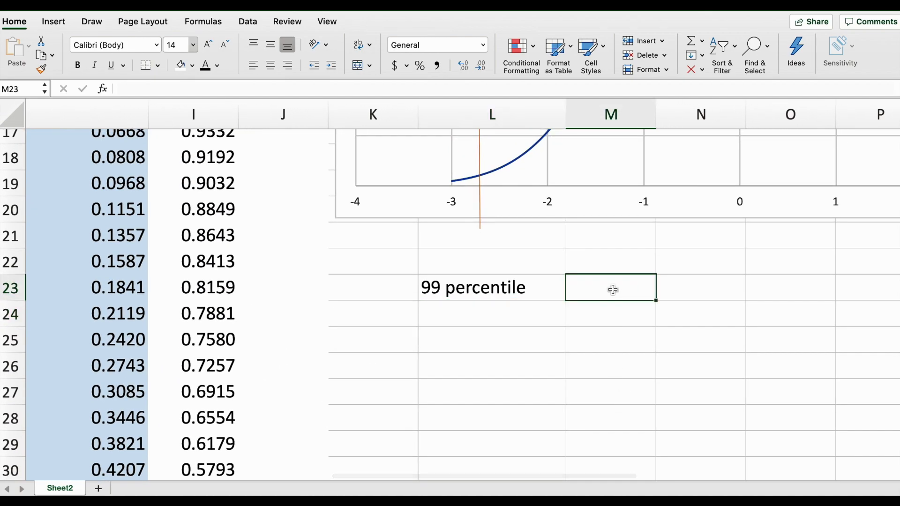
type("=")
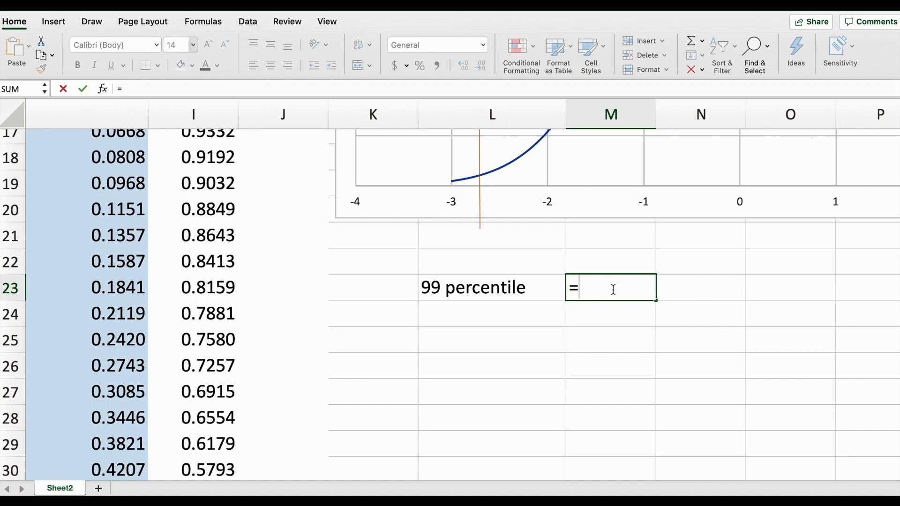
type("norm")
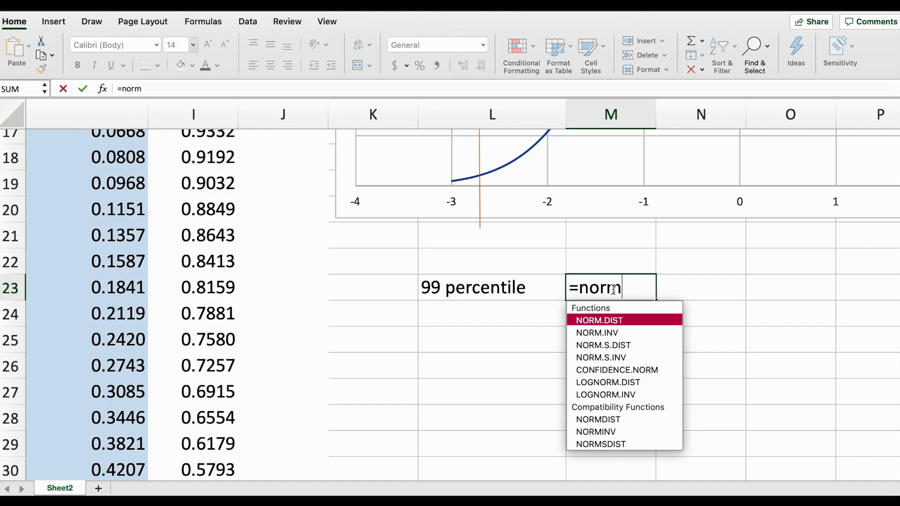
type(".s")
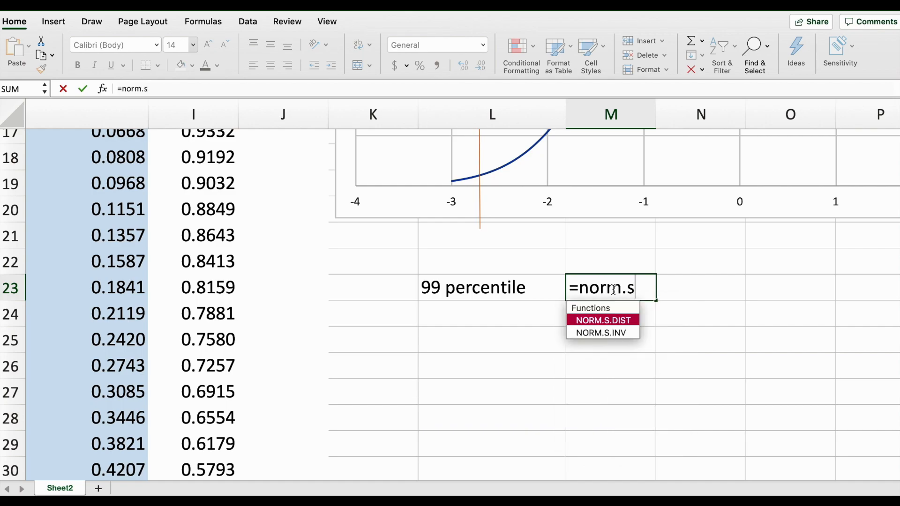
double_click(617, 333)
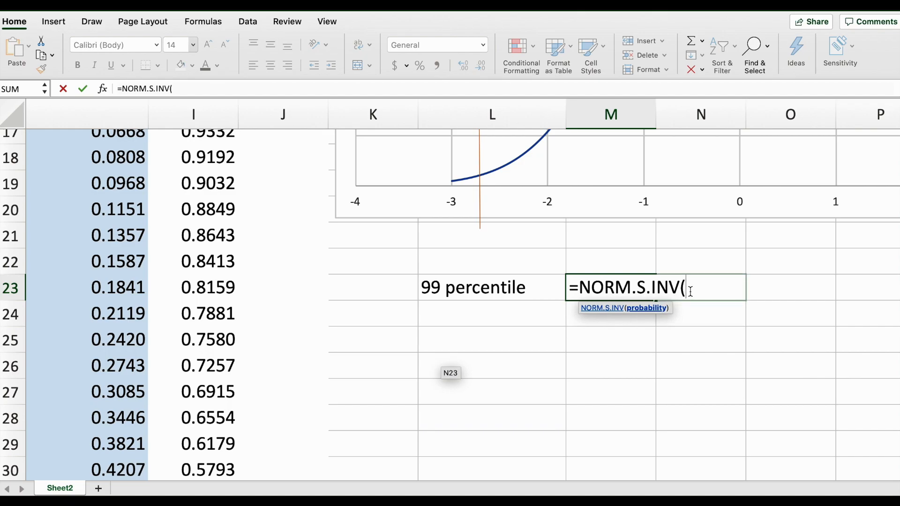
type("99)")
key("Return")
Fill cell M23 with yellow.
left_click(654, 287)
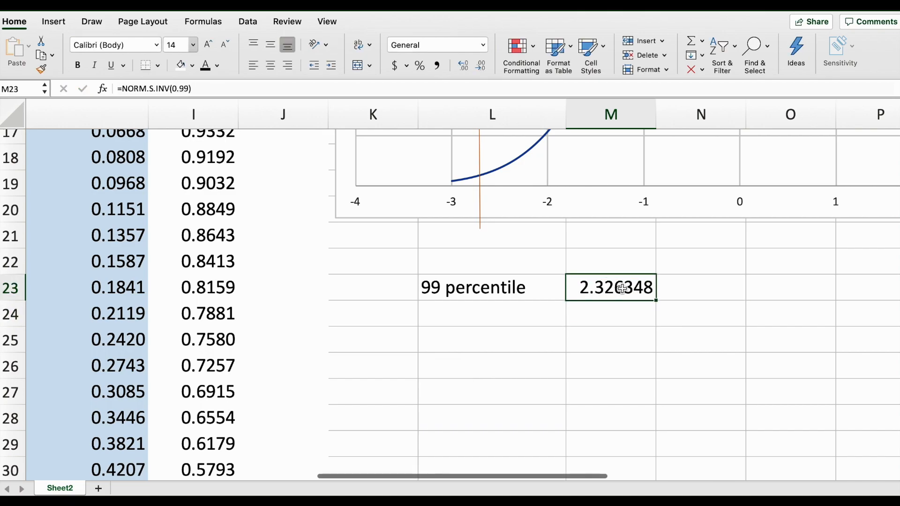
left_click(193, 65)
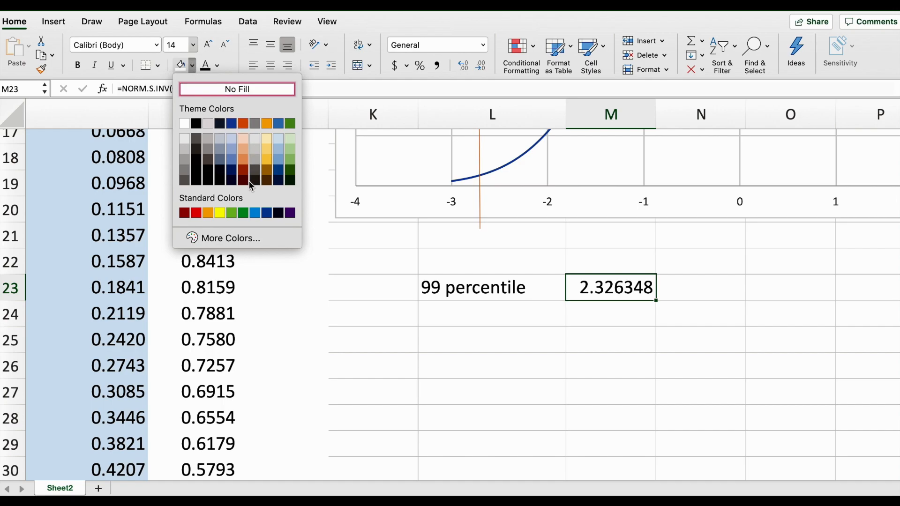
left_click(220, 213)
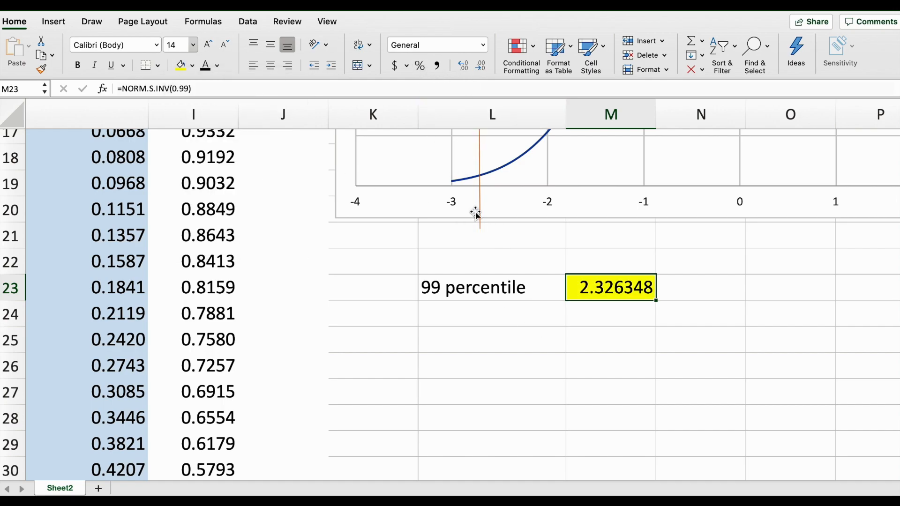
Decrease the decimal places shown in M23 until the result displays one decimal.
left_click(481, 67)
left_click(480, 67)
left_click(481, 67)
left_click(481, 67)
left_click(481, 67)
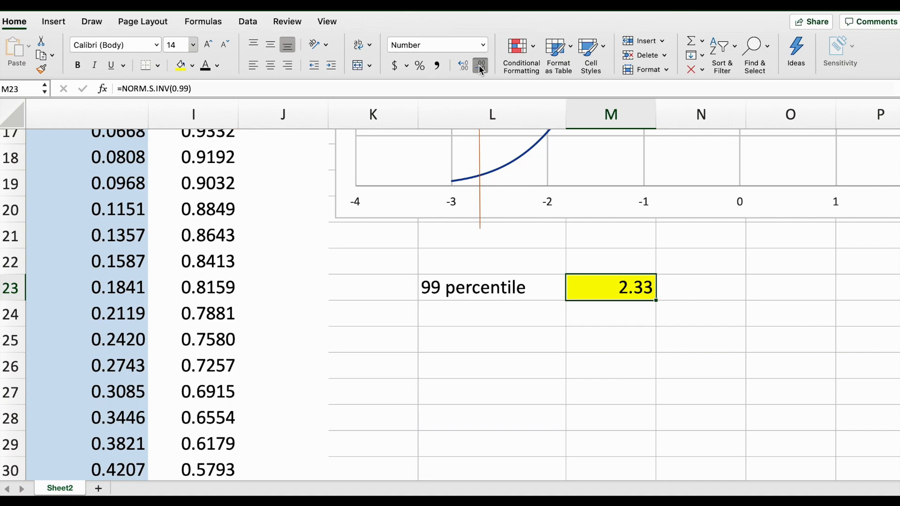
left_click(546, 335)
left_click(610, 284)
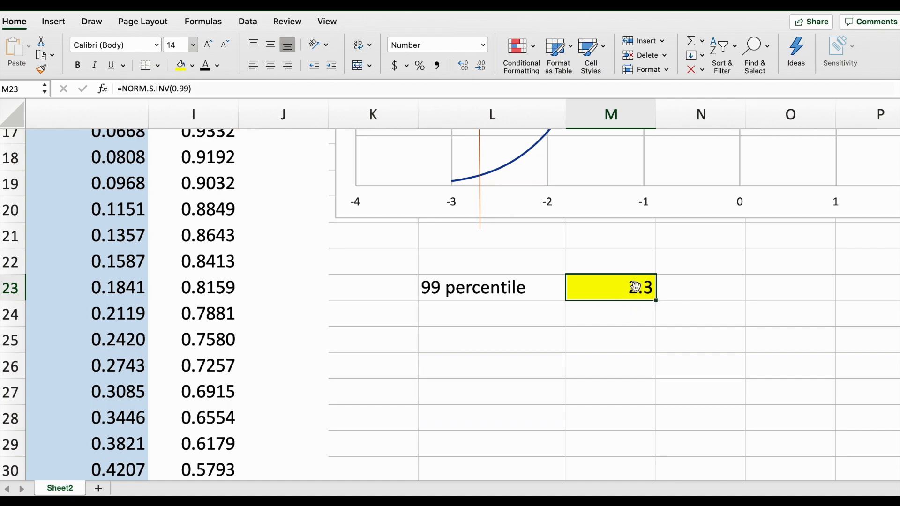
Enter the label Z value in L24 and the value 2.3 in M24.
left_click(509, 318)
type("Z value")
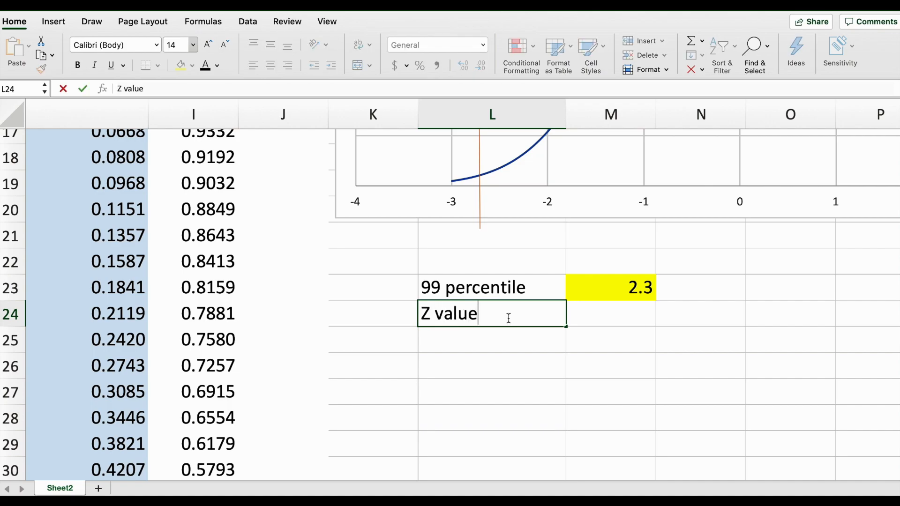
key("Tab")
type("2.3")
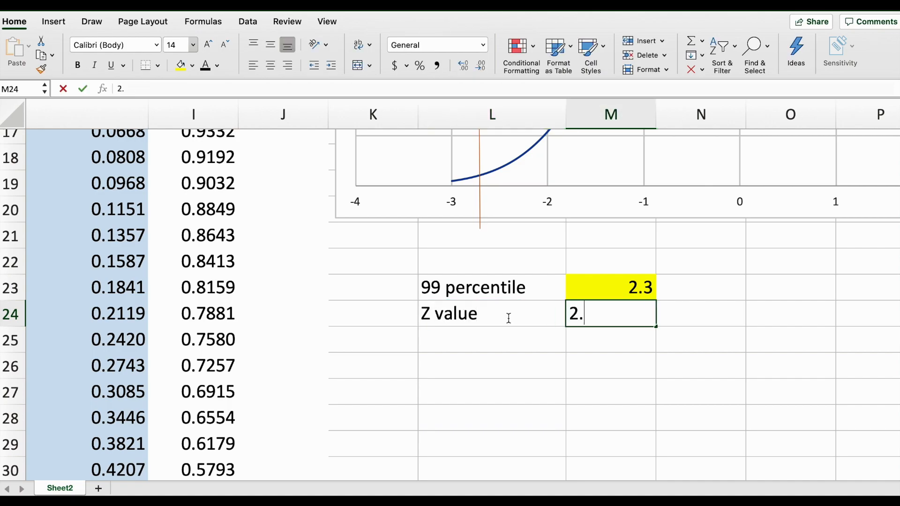
key("Return")
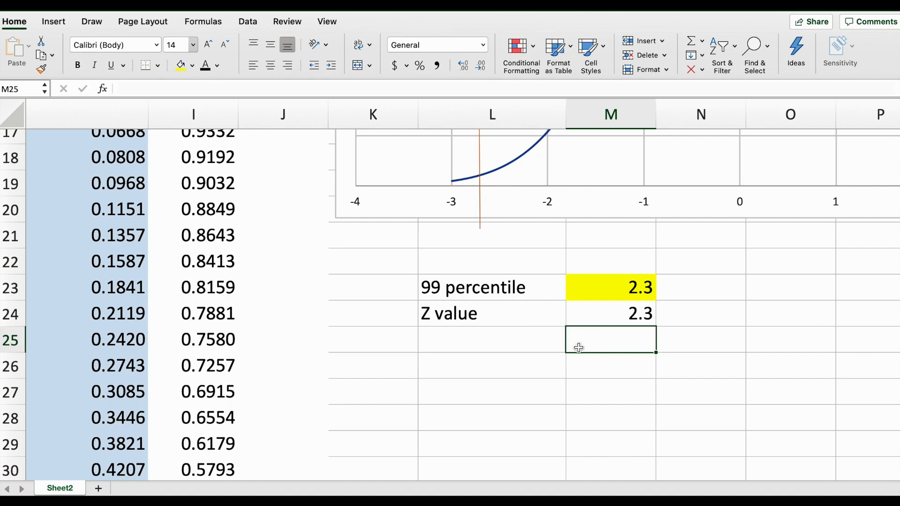
Move the vertical orange marker line on the chart to about z = 2.3.
scroll(585, 347, "down", 5)
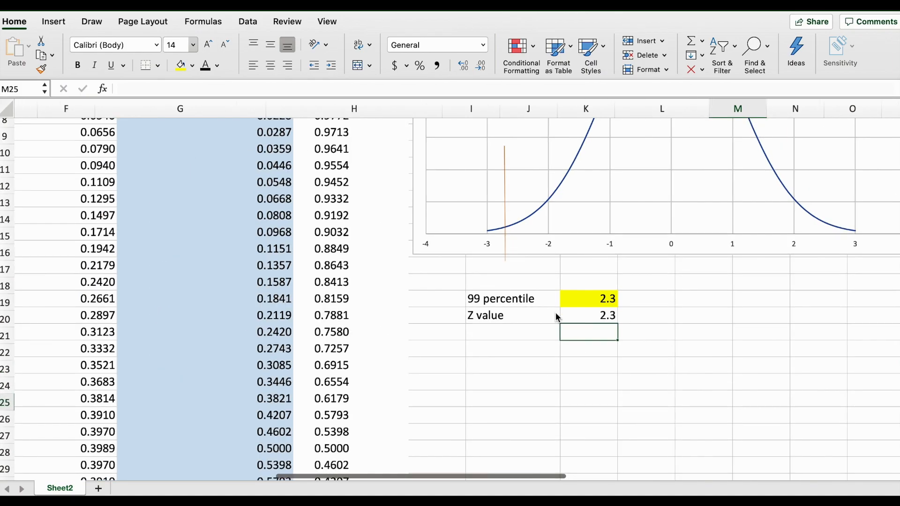
scroll(682, 287, "right", 5)
scroll(682, 287, "up", 3)
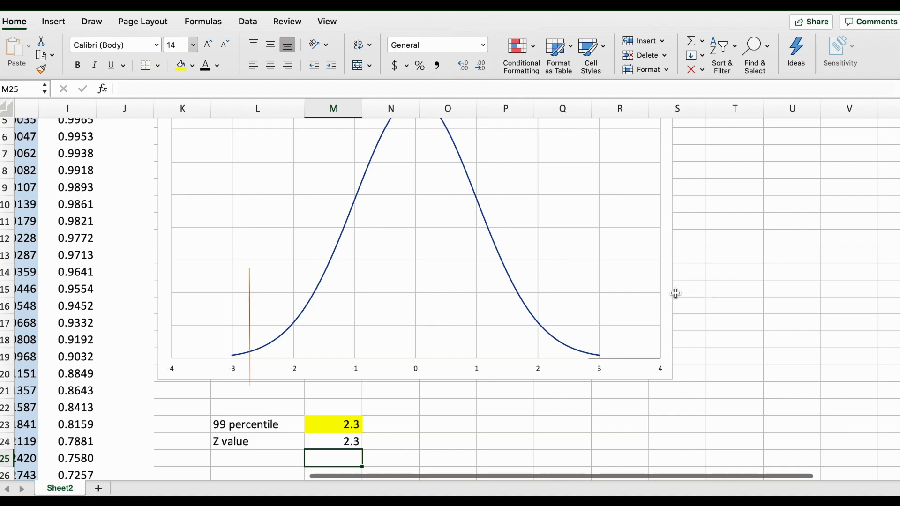
scroll(682, 287, "down", 5)
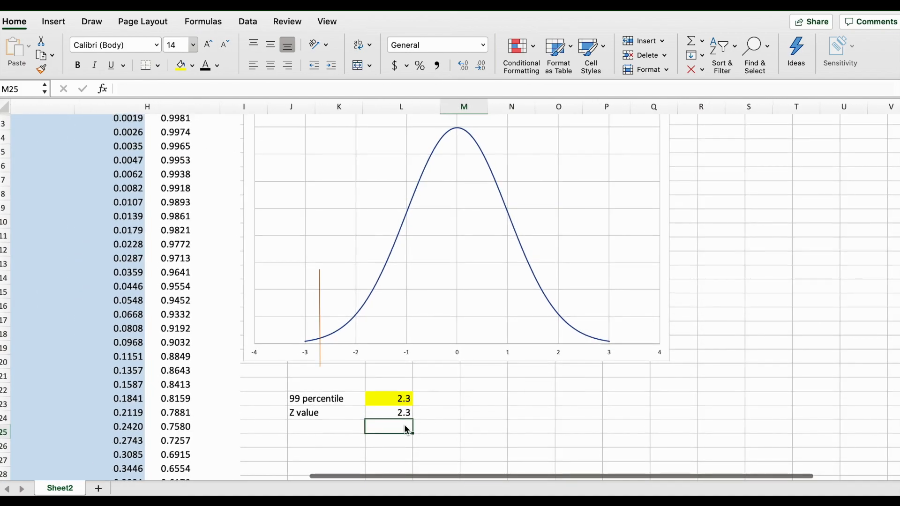
scroll(366, 365, "left", 1)
left_click_drag(334, 305, 582, 295)
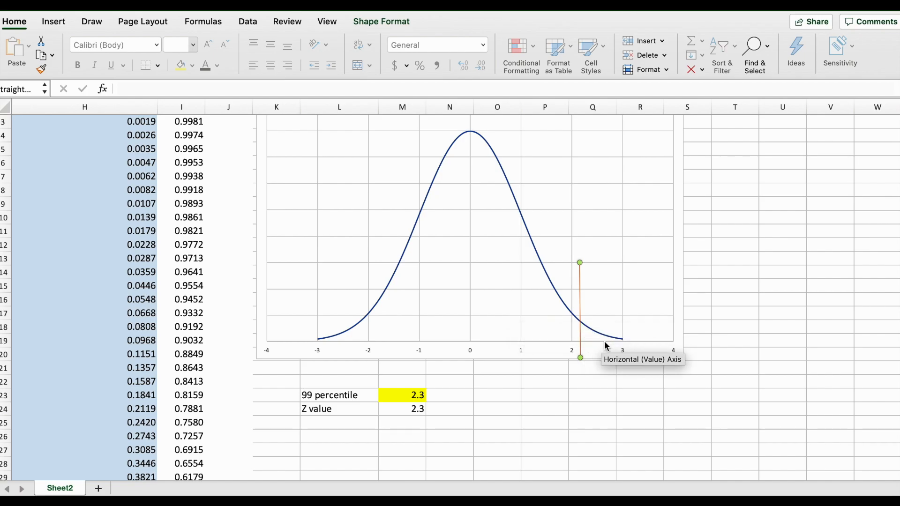
Enter the formula =1-.99 in cell O23.
left_click(489, 396)
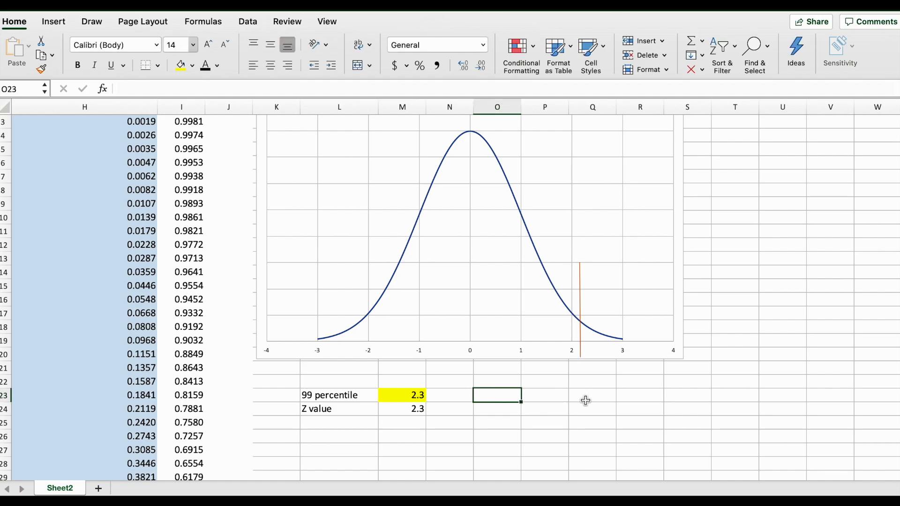
type("=1-.99")
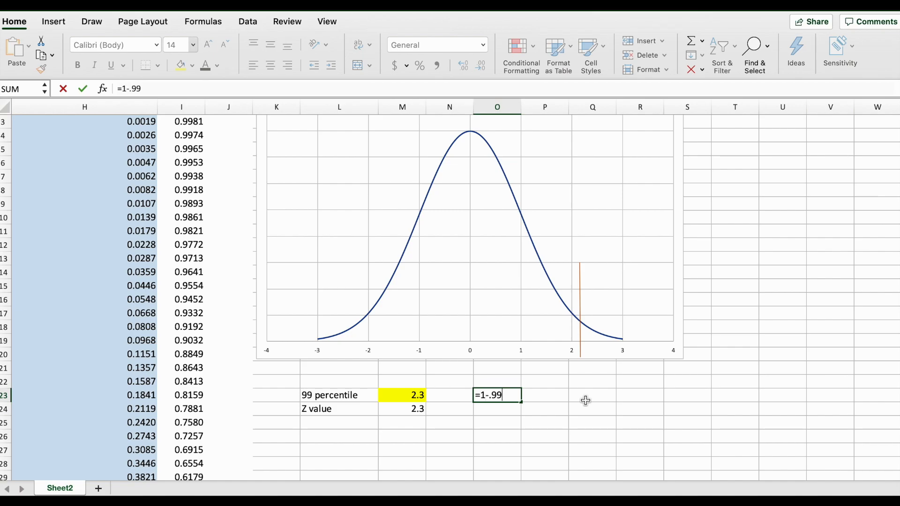
key("Return")
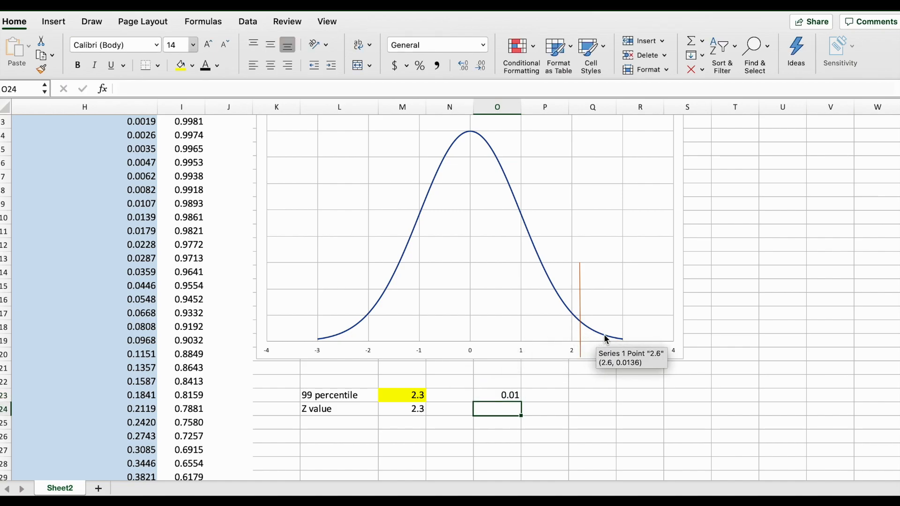
left_click(507, 395)
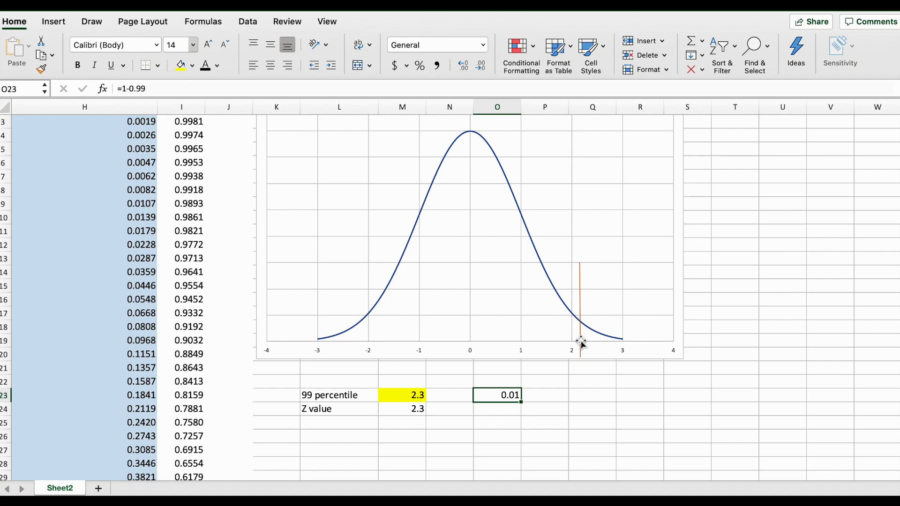
scroll(390, 295, "left", 5)
scroll(391, 295, "up", 1)
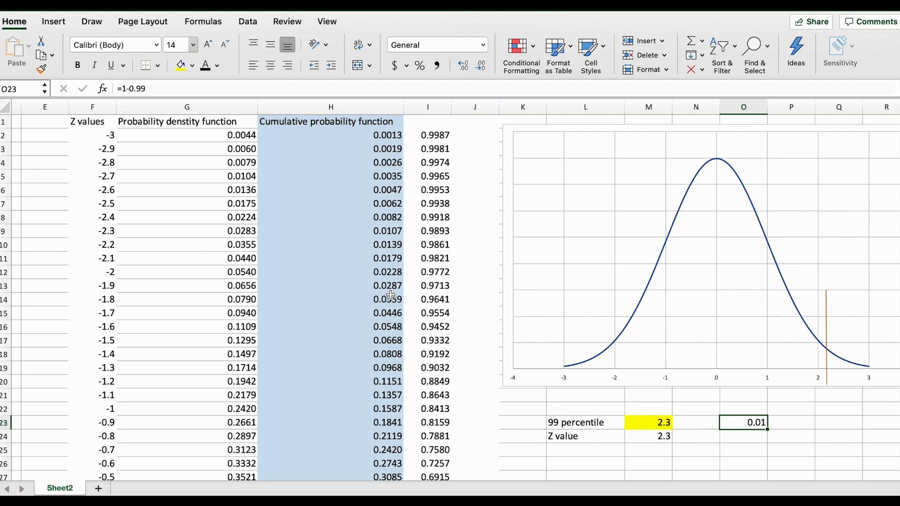
Highlight cell F42, the z value 1 in the table, with yellow fill.
left_click(375, 106)
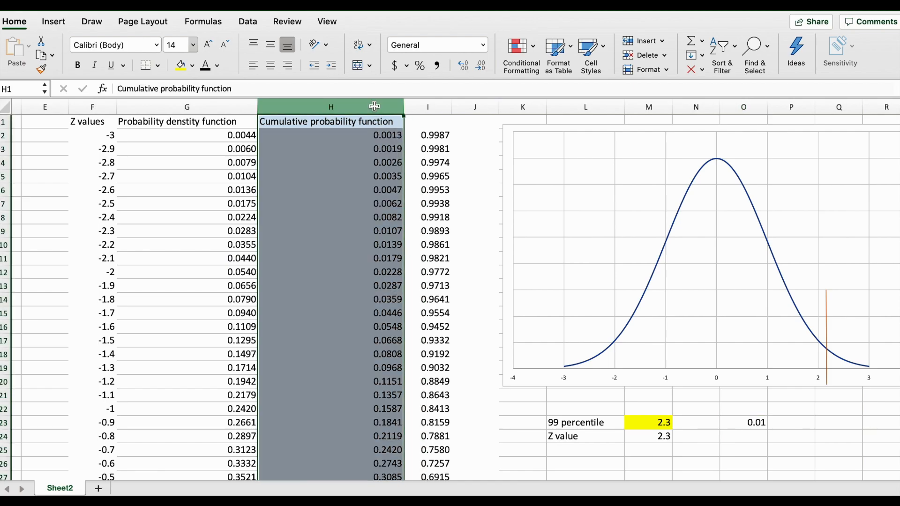
scroll(355, 170, "right", 2)
scroll(355, 170, "down", 1)
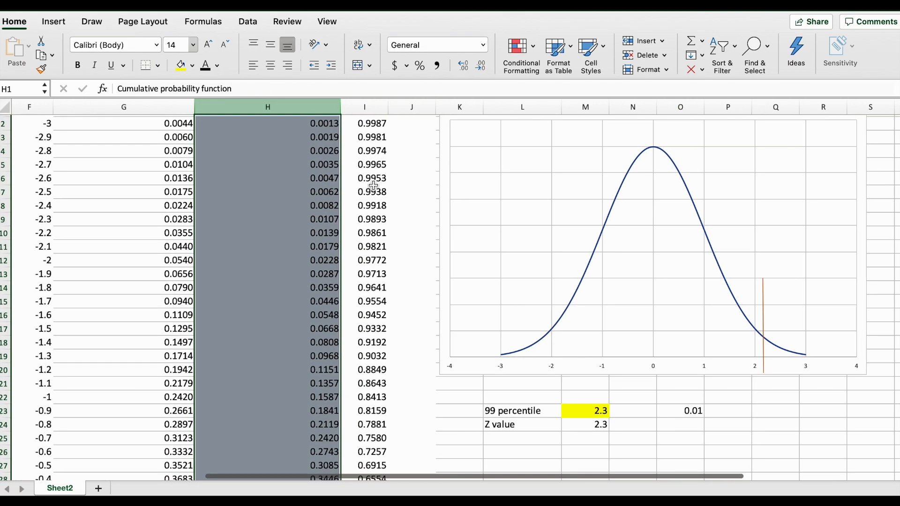
scroll(356, 197, "up", 1)
scroll(326, 220, "down", 6)
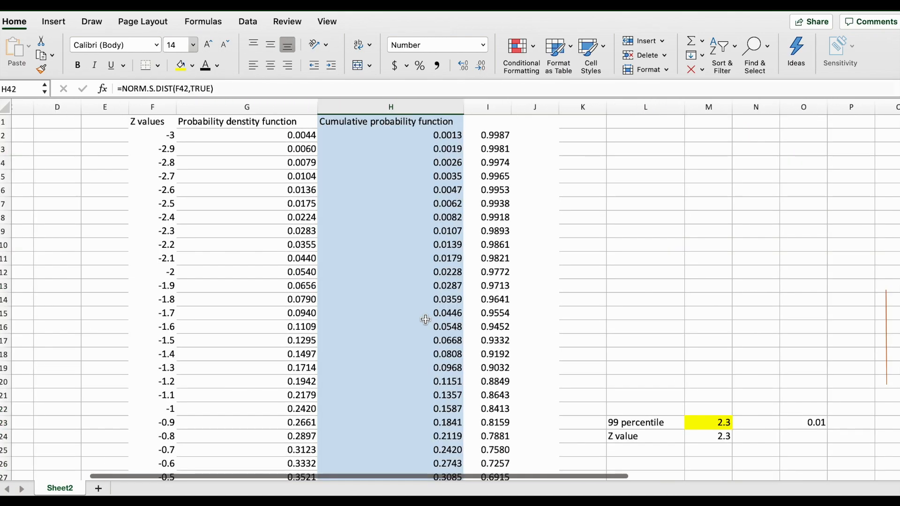
scroll(425, 319, "down", 9)
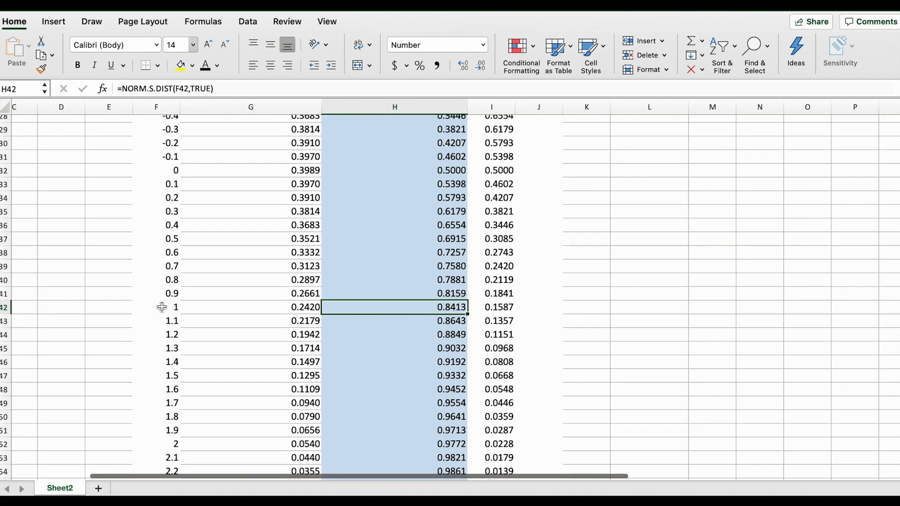
left_click(162, 307)
left_click(181, 65)
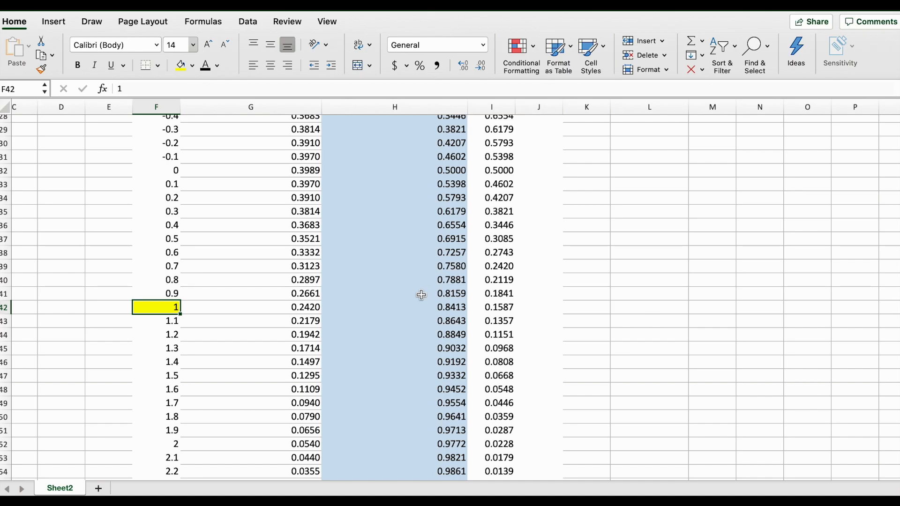
Highlight the whole of row 42, the z = 1 row, with yellow fill.
left_click(6, 307)
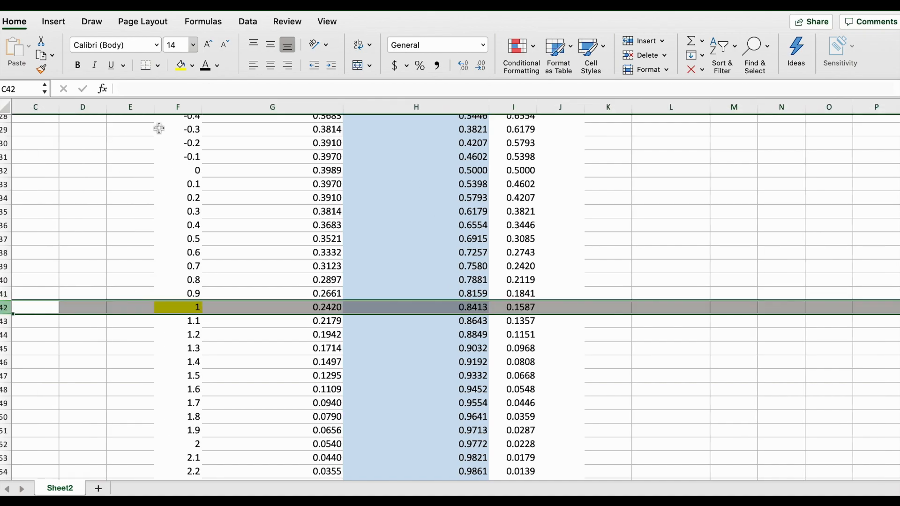
left_click(181, 65)
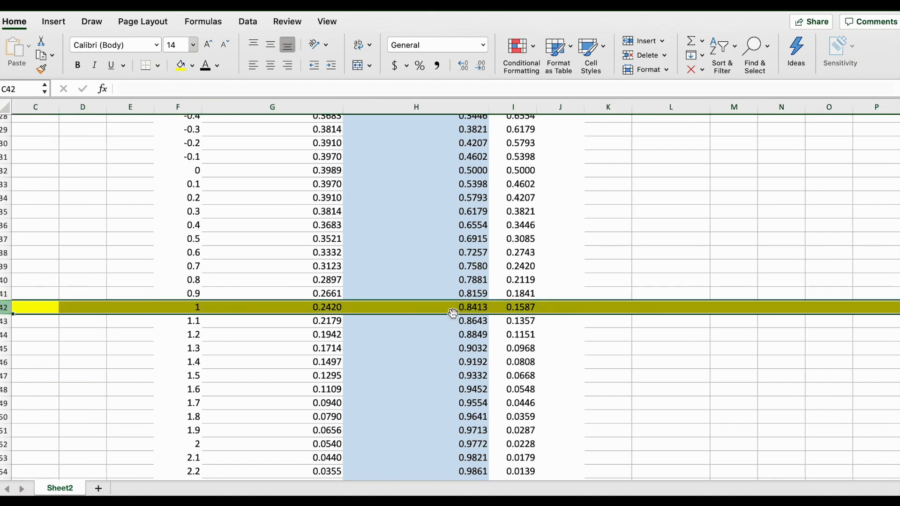
left_click(192, 310)
Move the vertical orange marker line on the chart to z = 1.
scroll(538, 242, "up", 5)
scroll(537, 242, "right", 3)
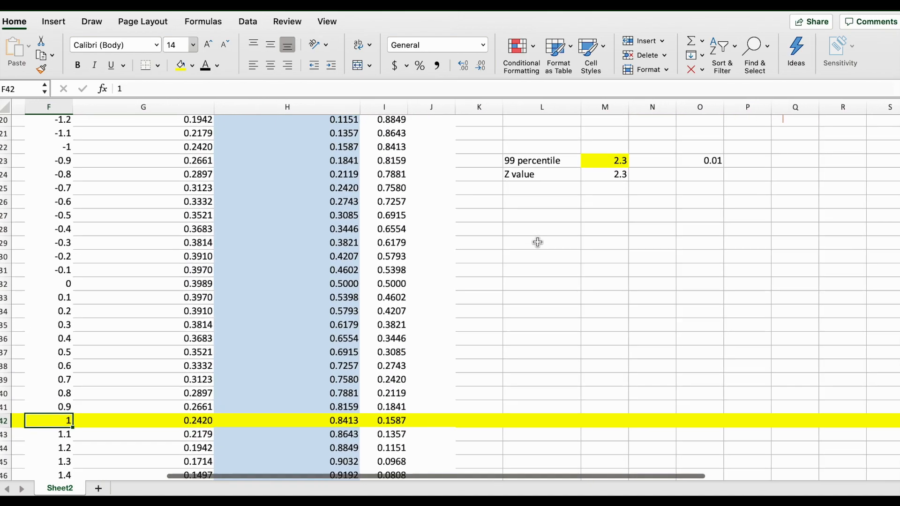
scroll(537, 242, "up", 8)
scroll(537, 241, "right", 1)
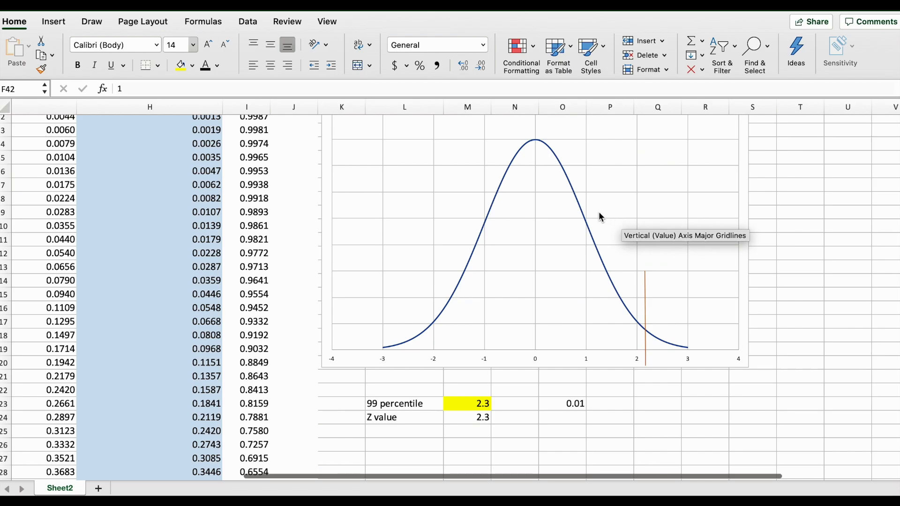
scroll(501, 323, "down", 3)
scroll(501, 323, "left", 1)
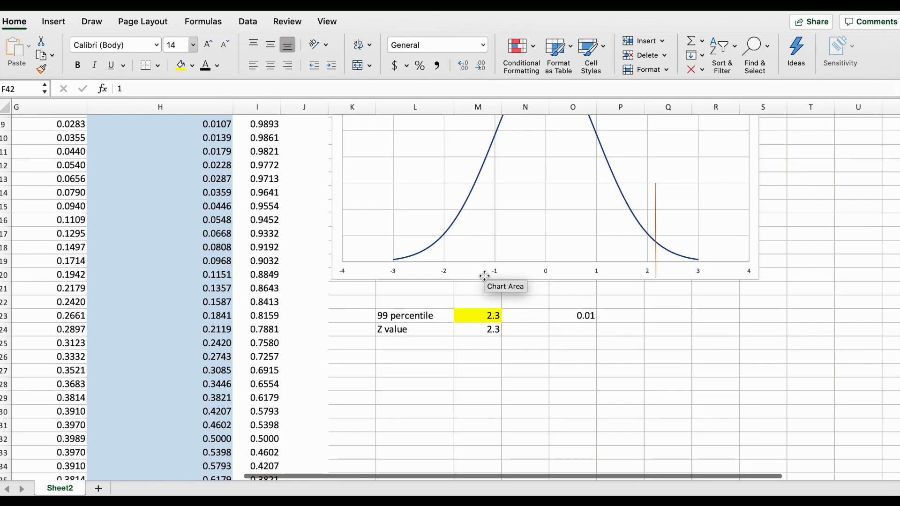
scroll(635, 350, "down", 8)
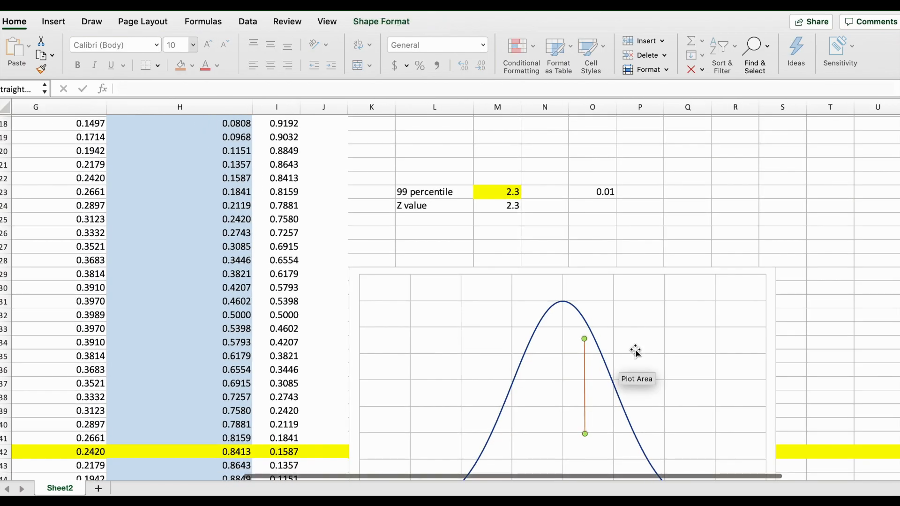
scroll(636, 351, "left", 2)
scroll(635, 351, "up", 1)
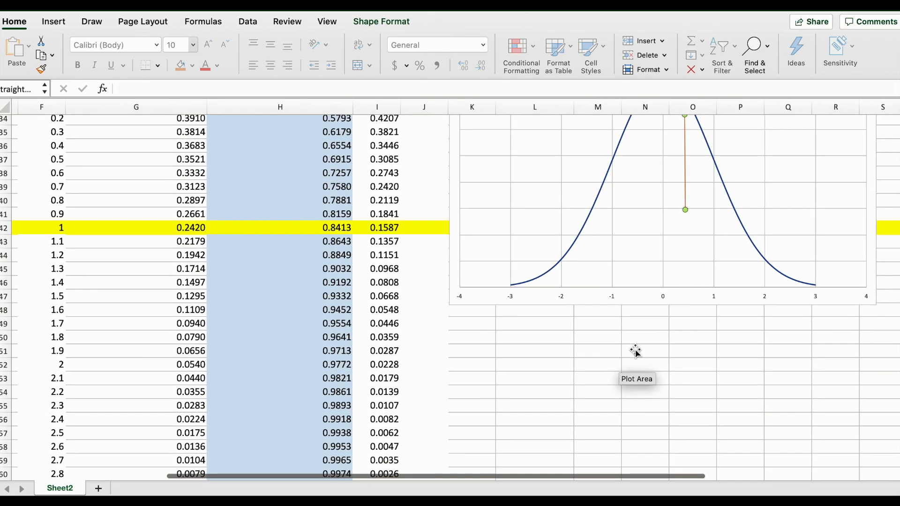
scroll(635, 351, "up", 1)
scroll(635, 351, "left", 1)
left_click_drag(720, 193, 748, 280)
key("Escape")
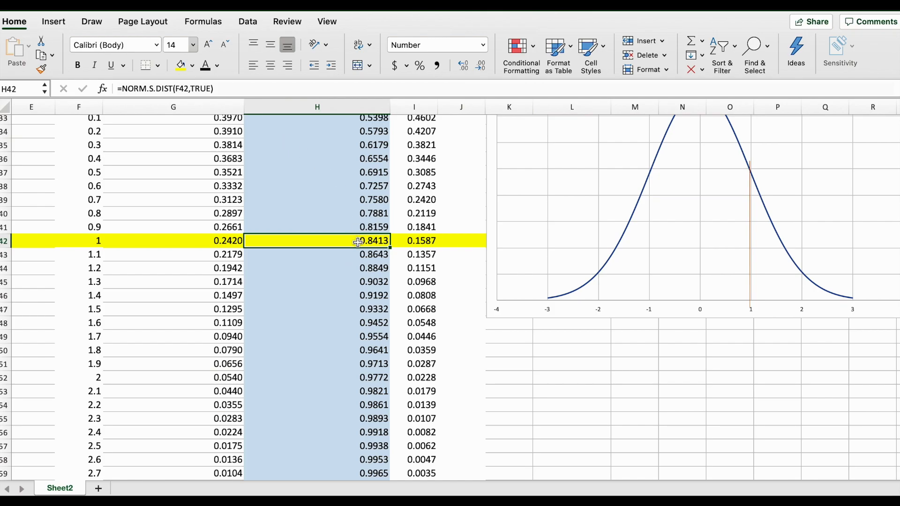
Highlight the whole of row 49, the z = 1.7 row, with yellow fill.
left_click(98, 239)
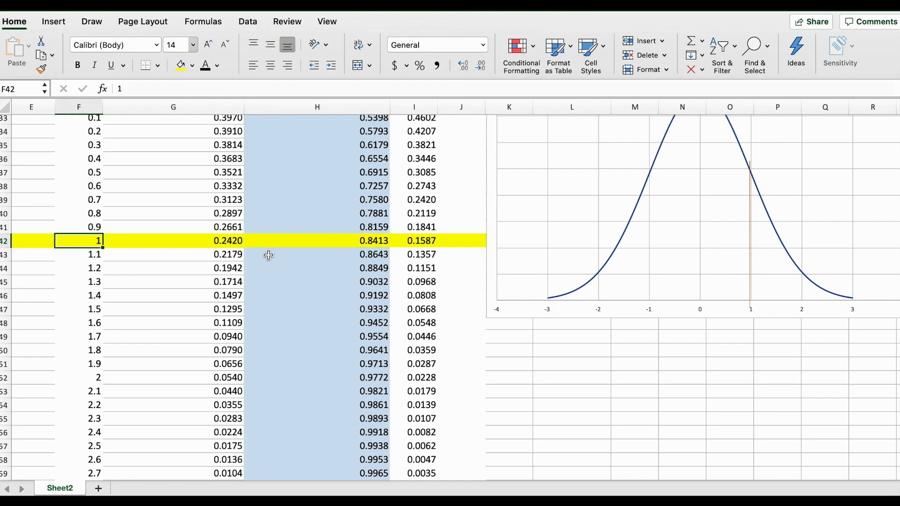
left_click(341, 243)
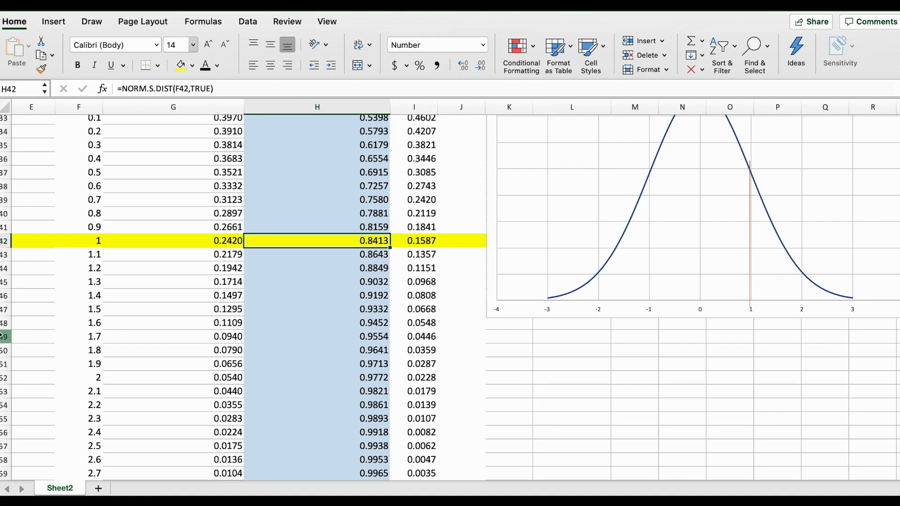
left_click(4, 337)
left_click(181, 65)
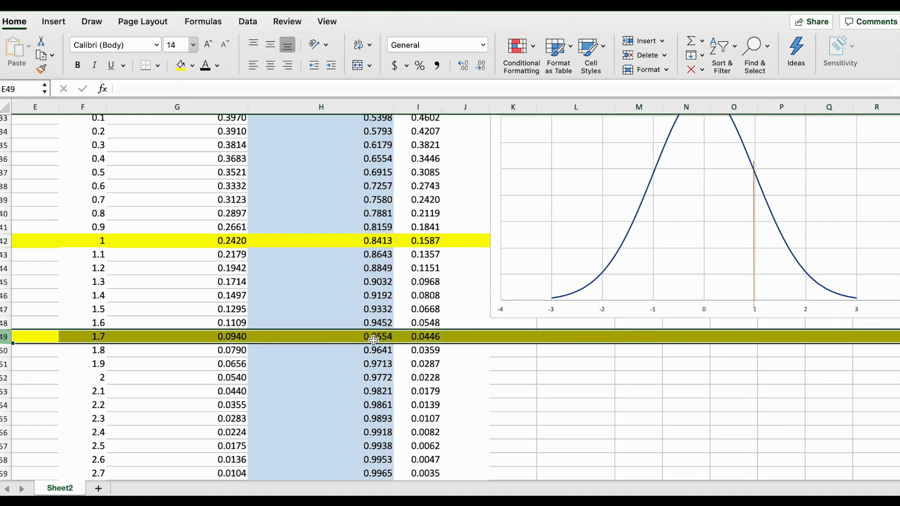
Shift the orange marker line slightly left and lengthen its top end up to the curve.
left_click_drag(753, 261, 742, 259)
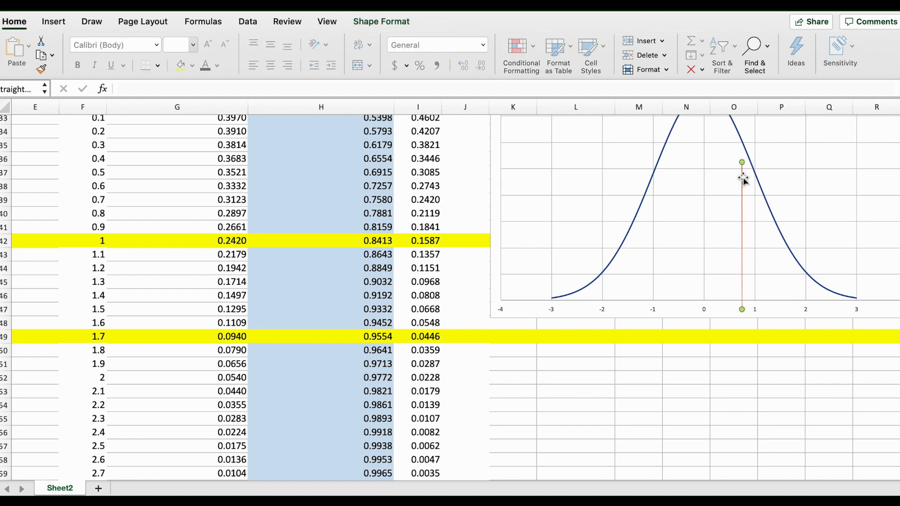
left_click_drag(740, 159, 742, 135)
left_click(378, 342)
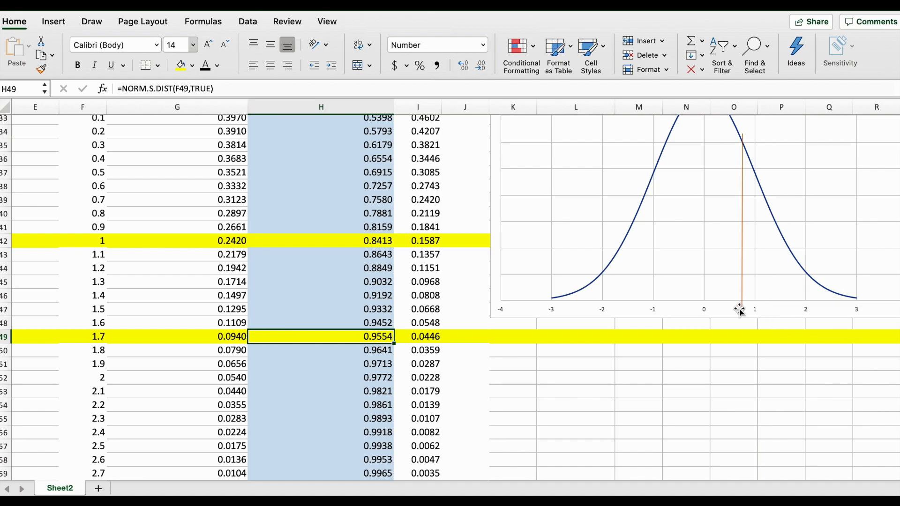
Enter the formula =NORM.S.INV(.9554) in cell L50.
left_click(585, 351)
type("=")
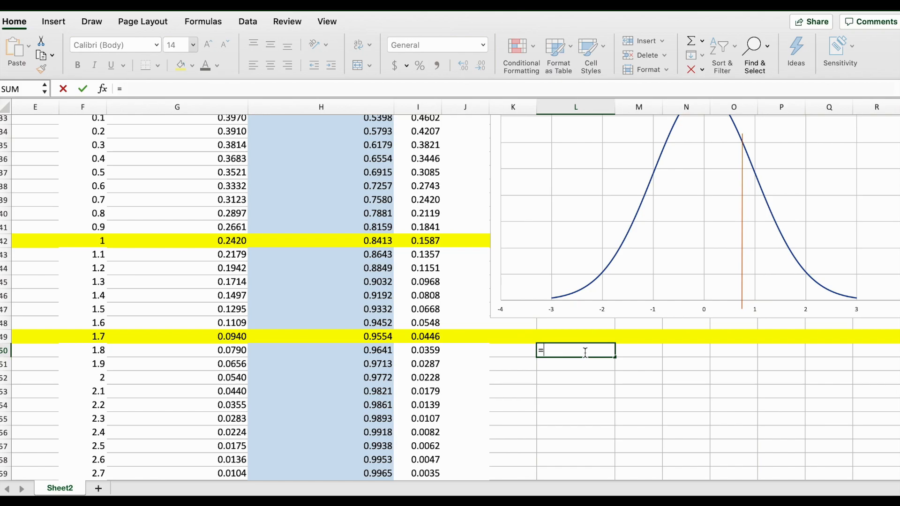
type("in")
key("BackSpace")
key("BackSpace")
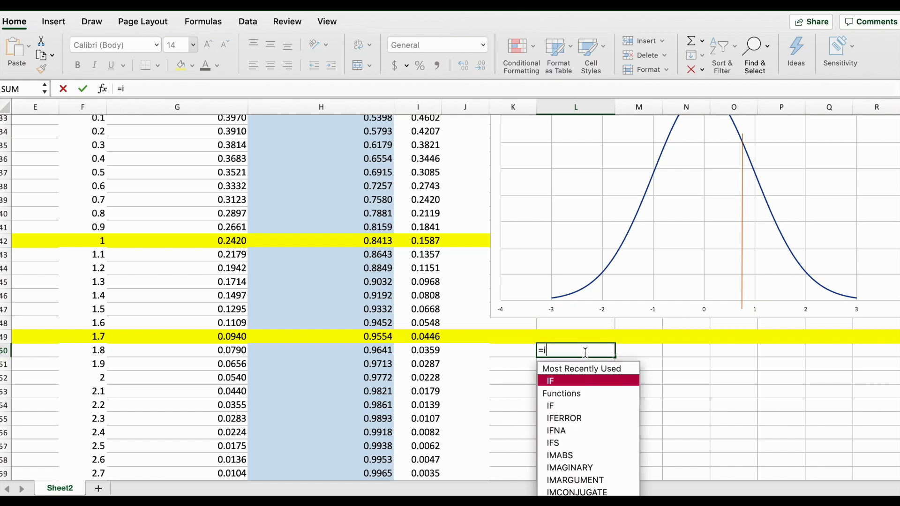
type("norm.s.in")
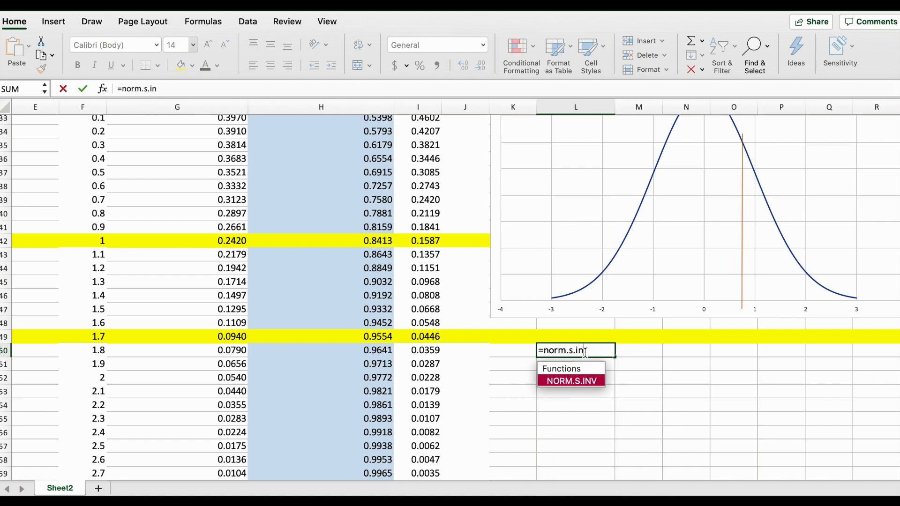
double_click(579, 381)
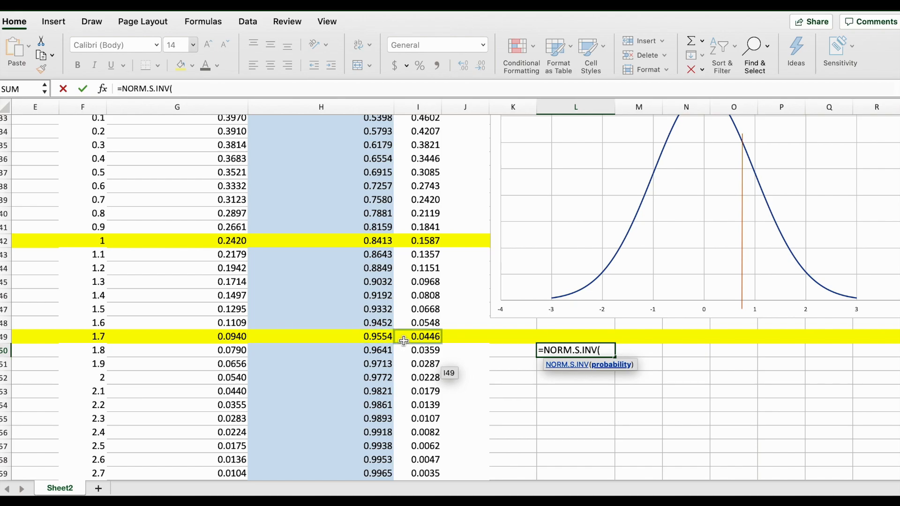
type(".")
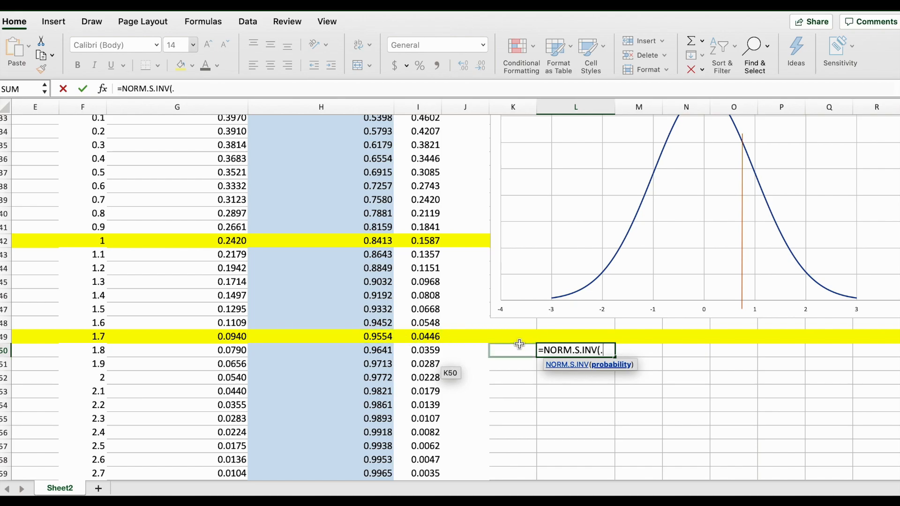
type("9554)")
key("Return")
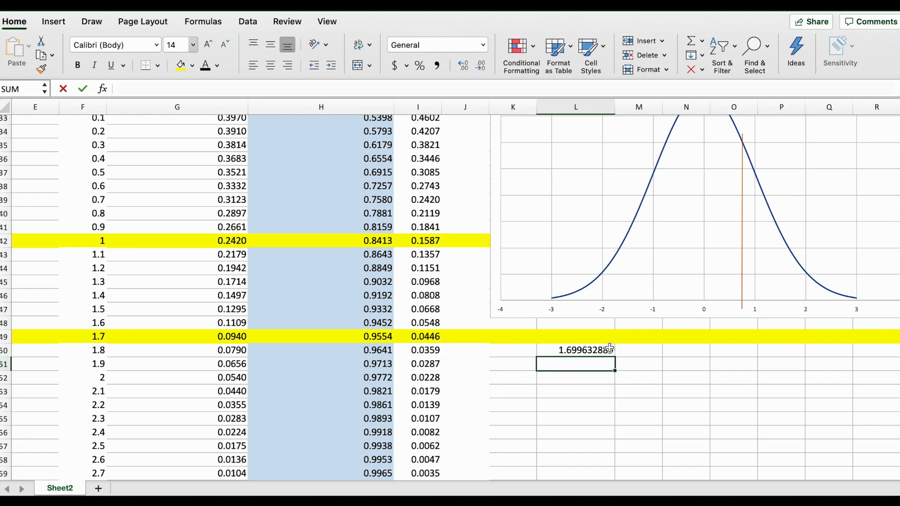
Reduce the decimal places of cell L50 to two and compare it with the z value in F49.
left_click(593, 350)
left_click(486, 66)
left_click(487, 65)
left_click(486, 65)
left_click(486, 65)
left_click(486, 66)
left_click(486, 66)
left_click(486, 65)
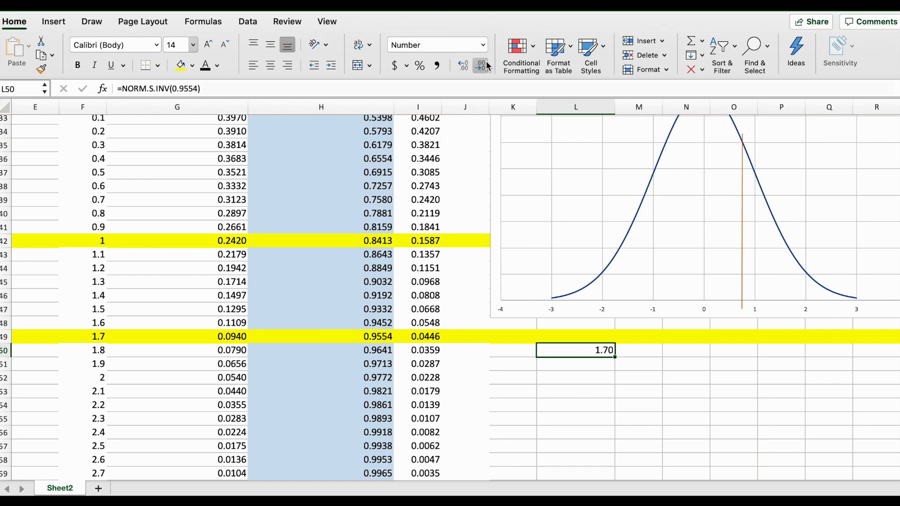
left_click(104, 338)
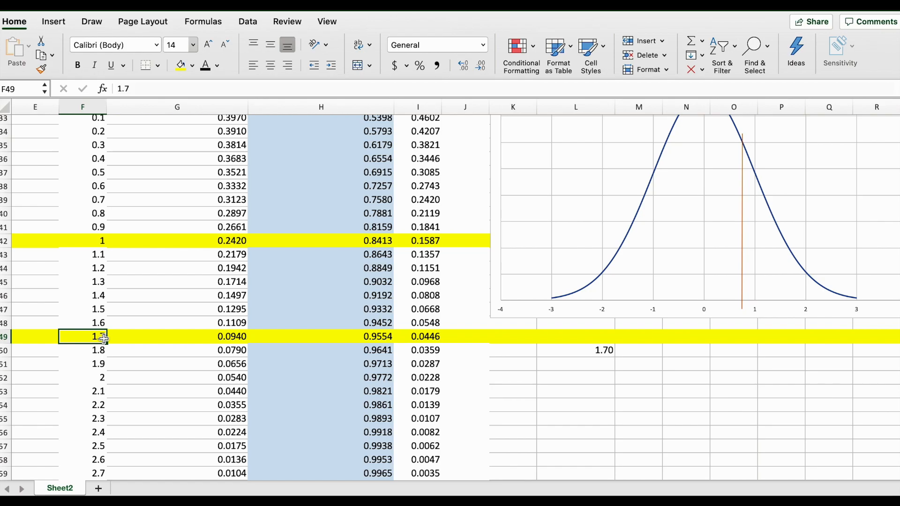
left_click(573, 349)
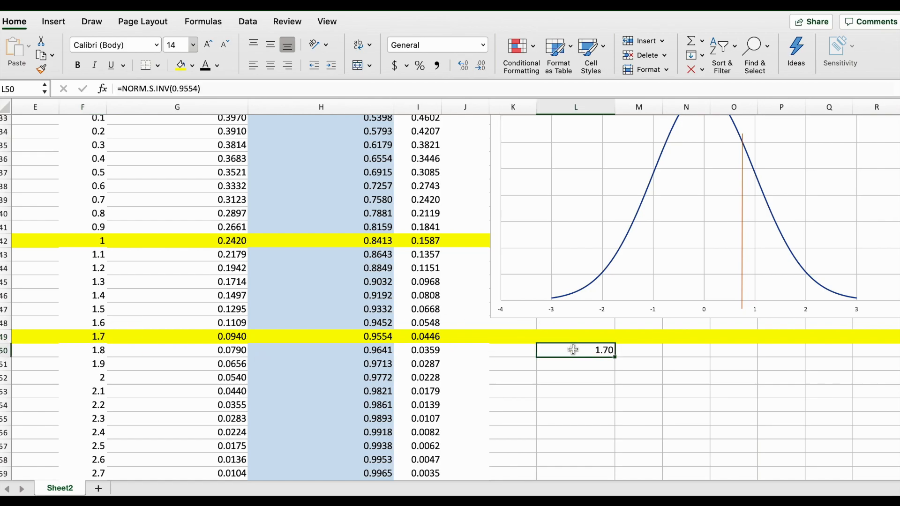